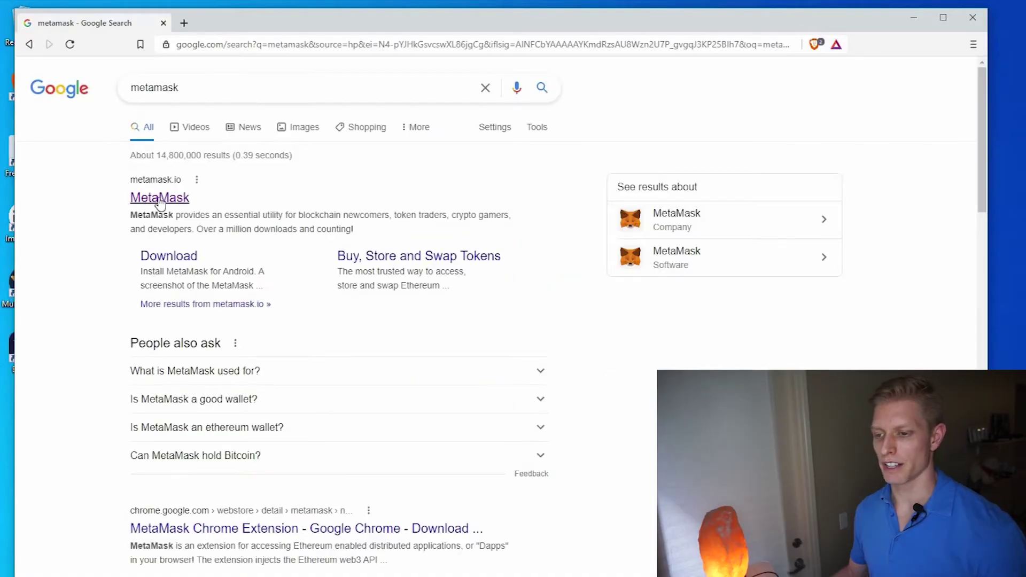
# Install the MetaMask extension in Brave from metamask.io and begin its Get Started setup.
pyautogui.click(157, 199)
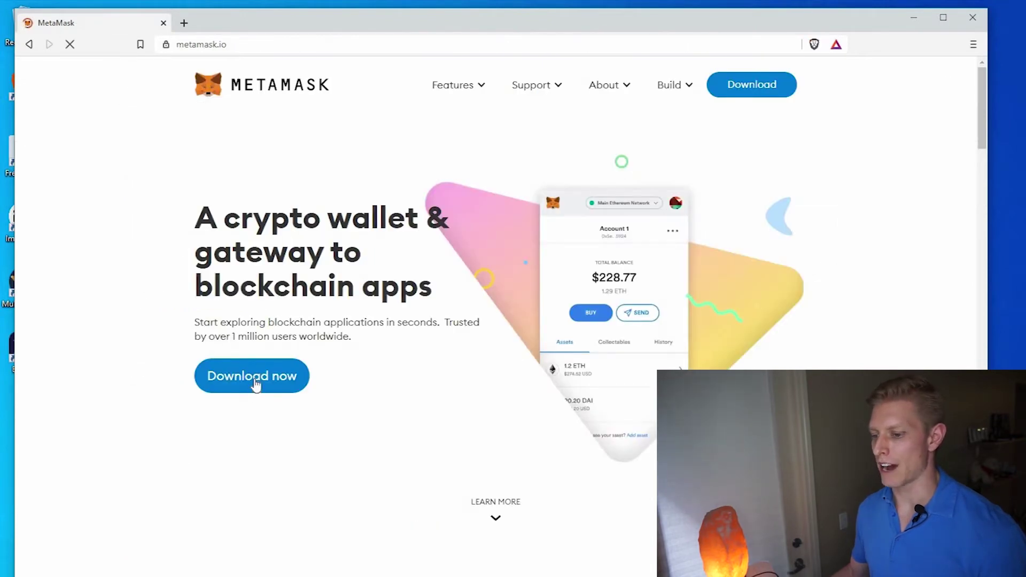
pyautogui.click(256, 385)
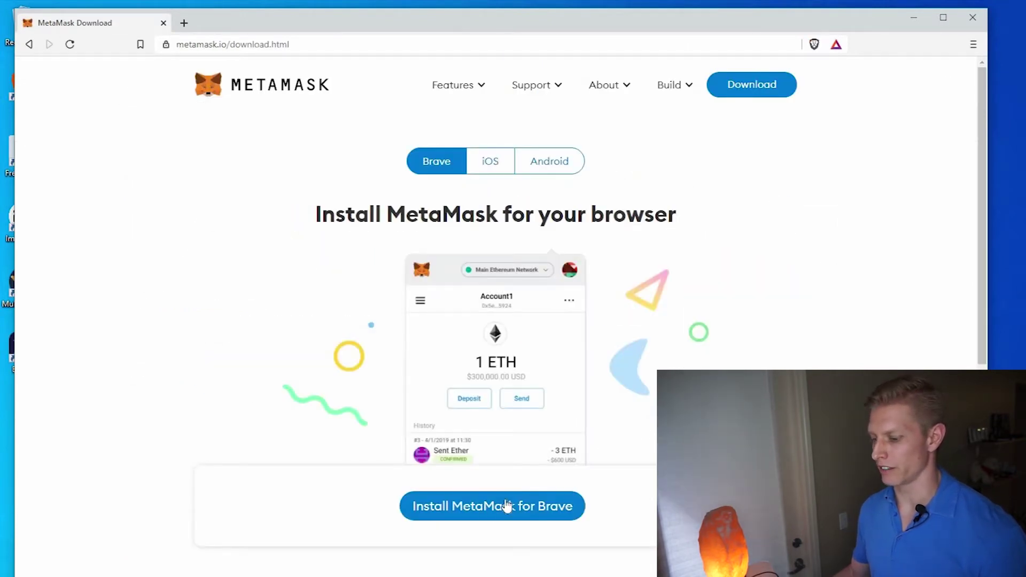
pyautogui.click(506, 507)
pyautogui.click(768, 168)
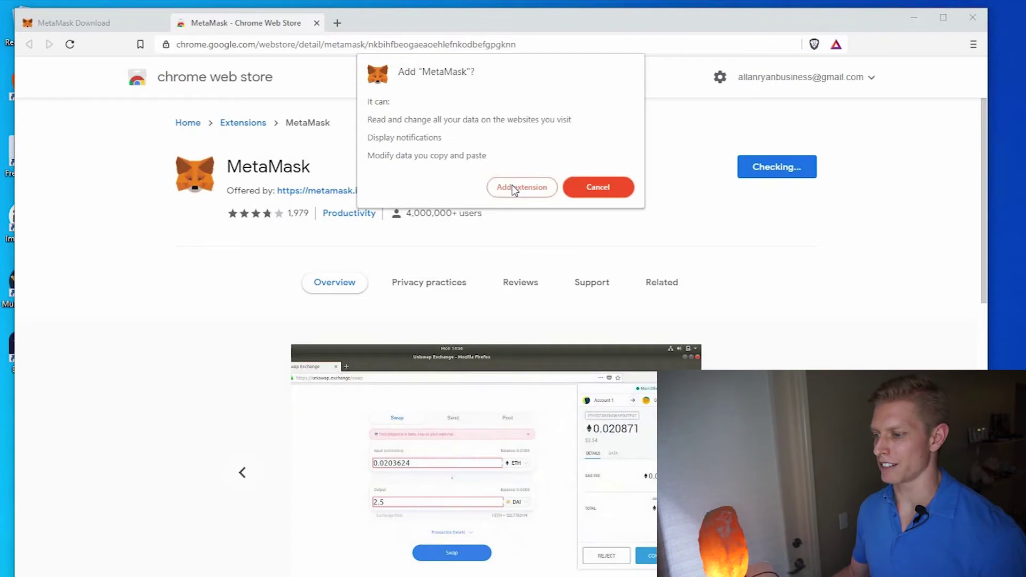
pyautogui.click(512, 187)
pyautogui.click(494, 367)
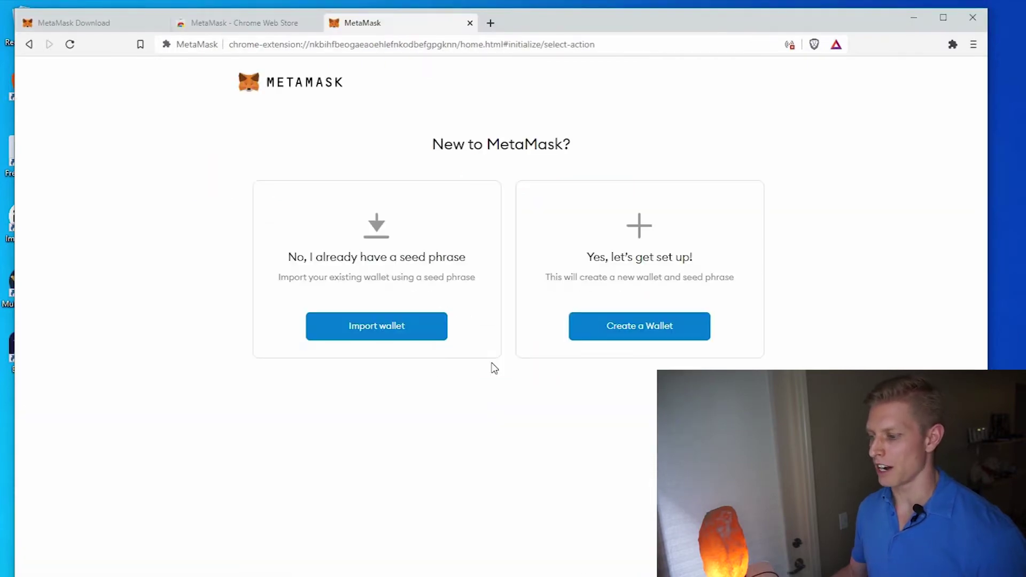
# Create a new wallet, declining usage data and confirming the secret backup phrase, to open Account 1.
pyautogui.click(634, 330)
pyautogui.click(338, 431)
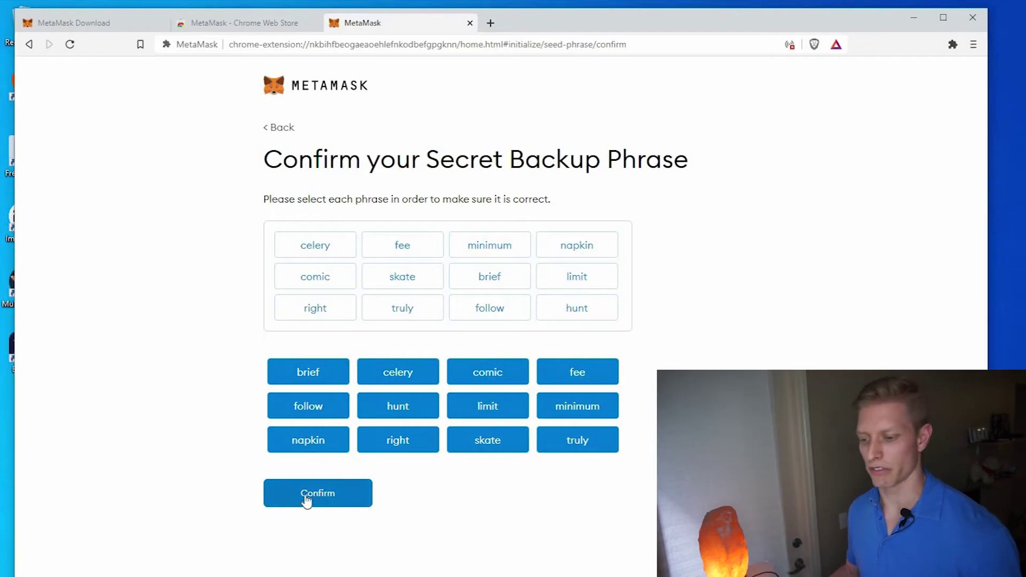
pyautogui.click(307, 496)
pyautogui.click(331, 456)
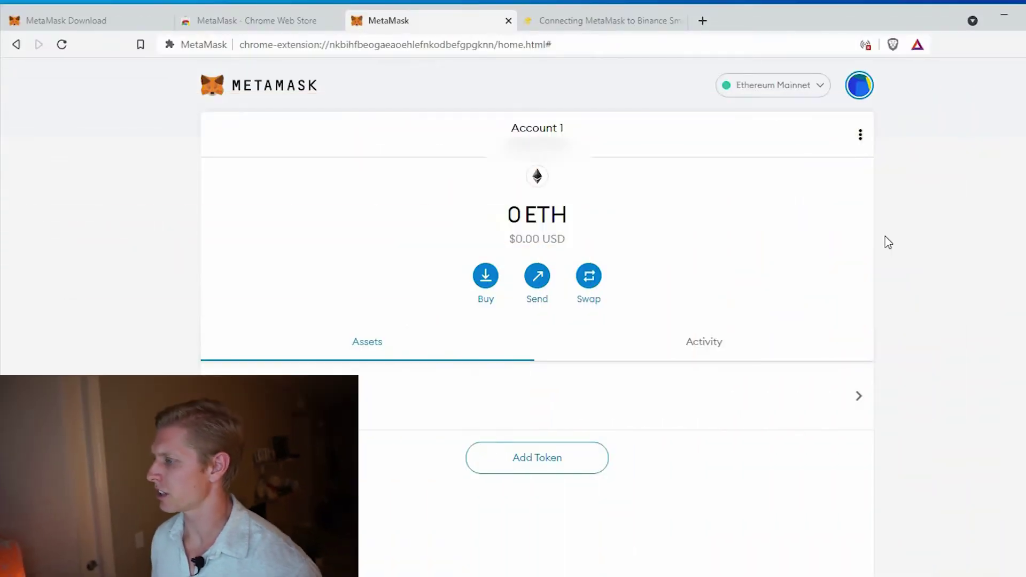
# Open MetaMask's Networks settings, then the Binance article listing Smart Chain mainnet values.
pyautogui.click(858, 91)
pyautogui.click(725, 387)
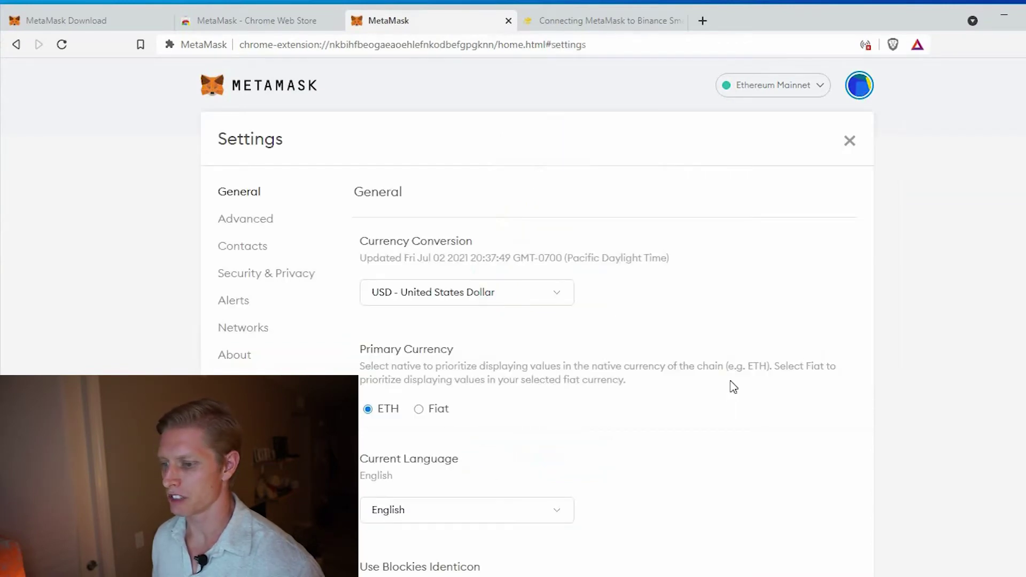
pyautogui.click(246, 330)
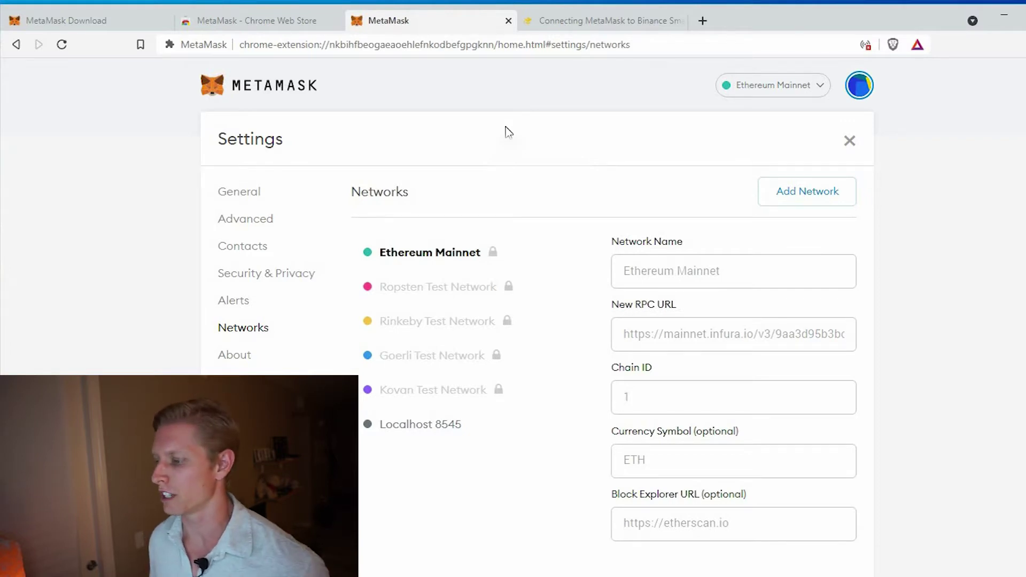
pyautogui.click(551, 21)
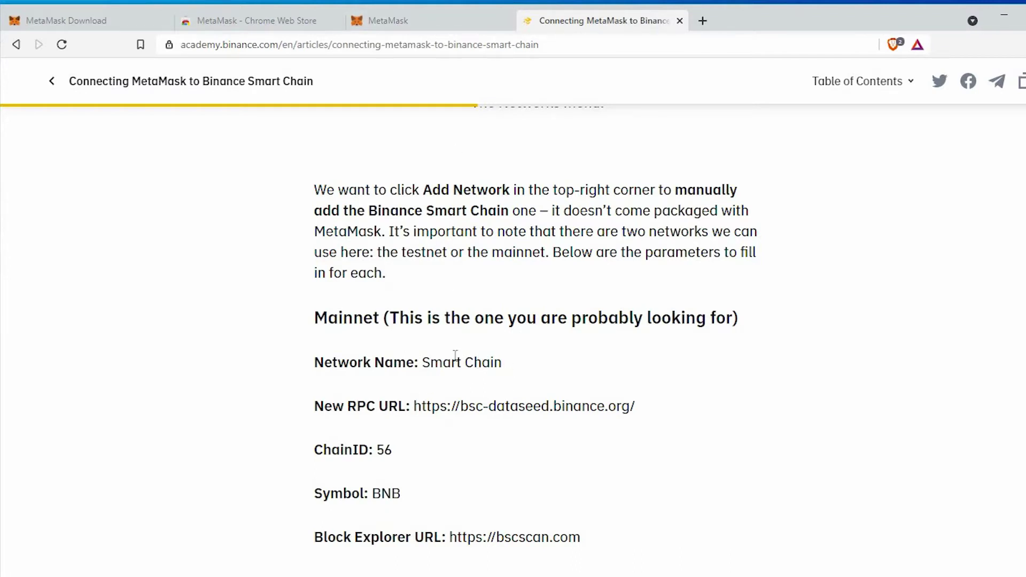
# Add a new network named Smart Chain with the bsc-dataseed RPC URL copied from the article.
pyautogui.moveTo(502, 363); pyautogui.dragTo(426, 365)
pyautogui.hotkey('ctrl', 'c')
pyautogui.click(388, 20)
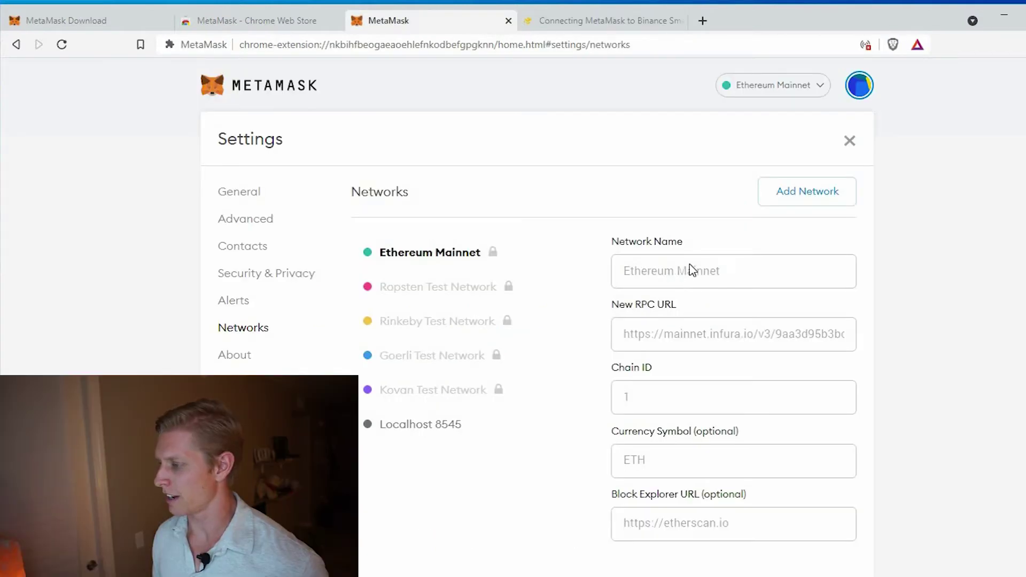
pyautogui.click(789, 198)
pyautogui.click(669, 339)
pyautogui.hotkey('ctrl', 'v')
pyautogui.click(599, 20)
pyautogui.moveTo(636, 406); pyautogui.dragTo(414, 407)
pyautogui.hotkey('ctrl', 'c')
pyautogui.click(388, 20)
pyautogui.click(653, 396)
pyautogui.hotkey('ctrl', 'v')
pyautogui.click(649, 22)
# Fill in Chain ID 56 and currency symbol BNB from the article.
pyautogui.moveTo(394, 453); pyautogui.dragTo(378, 451)
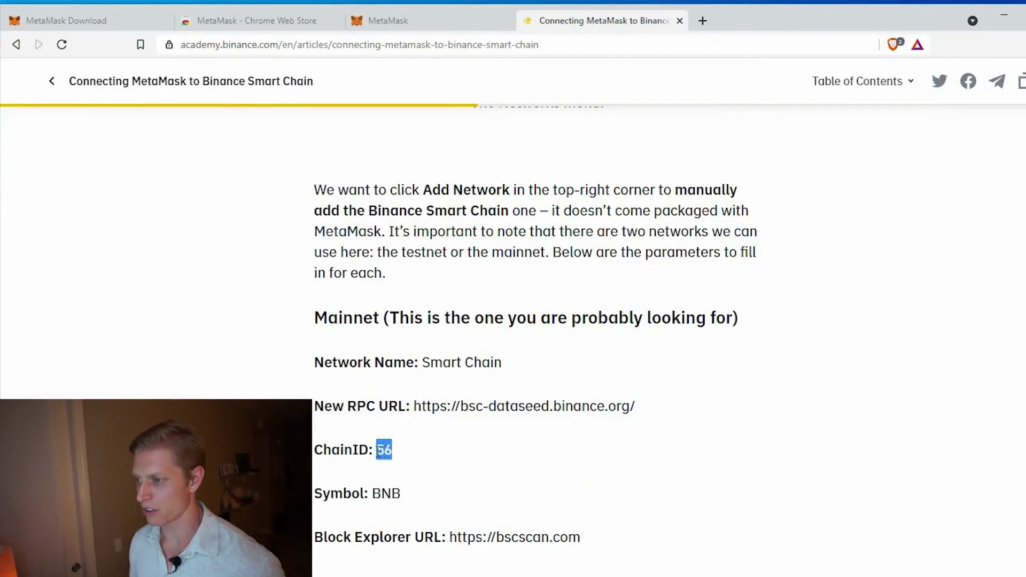
pyautogui.hotkey('ctrl', 'c')
pyautogui.click(422, 22)
pyautogui.click(668, 455)
pyautogui.hotkey('ctrl', 'v')
pyautogui.click(571, 22)
pyautogui.moveTo(402, 493); pyautogui.dragTo(372, 494)
pyautogui.hotkey('ctrl', 'shift', 'Tab')
pyautogui.click(649, 503)
pyautogui.hotkey('ctrl', 'v')
# Set the Block Explorer URL to the bscscan.com address from the article.
pyautogui.click(588, 21)
pyautogui.moveTo(582, 536); pyautogui.dragTo(449, 536)
pyautogui.hotkey('ctrl', 'c')
pyautogui.click(408, 22)
pyautogui.click(695, 567)
pyautogui.hotkey('ctrl', 'v')
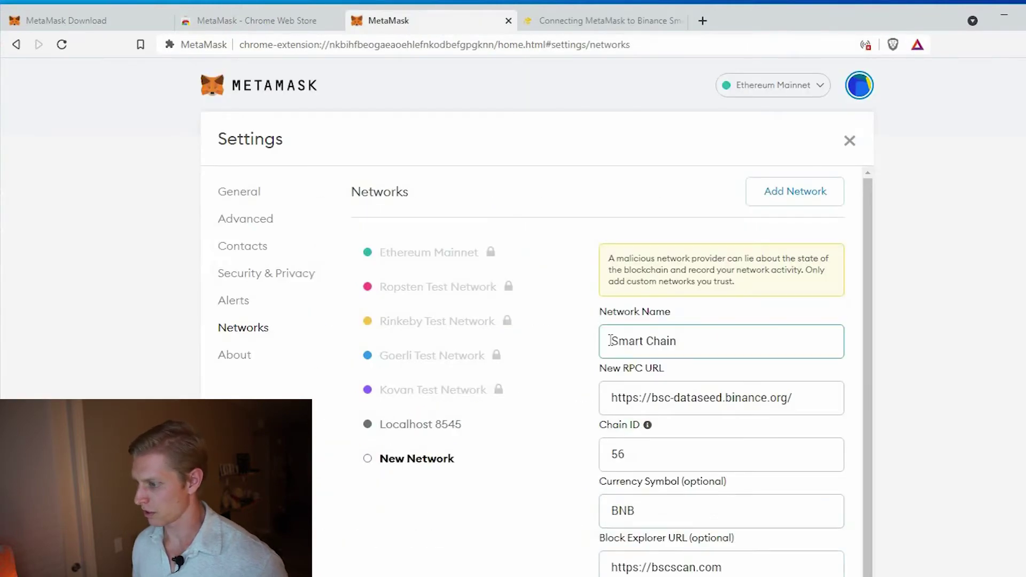
# Rename the network to Binance Smart Chain, save it, then switch the wallet to Ethereum Mainnet.
pyautogui.click(611, 340)
pyautogui.write('Binance')
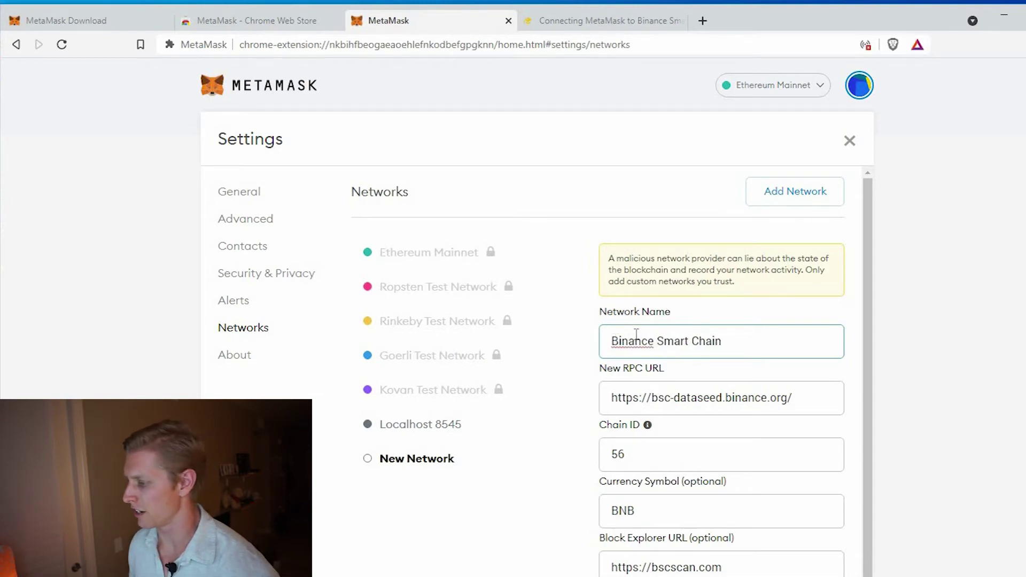
pyautogui.scroll(-1, 865, 294)
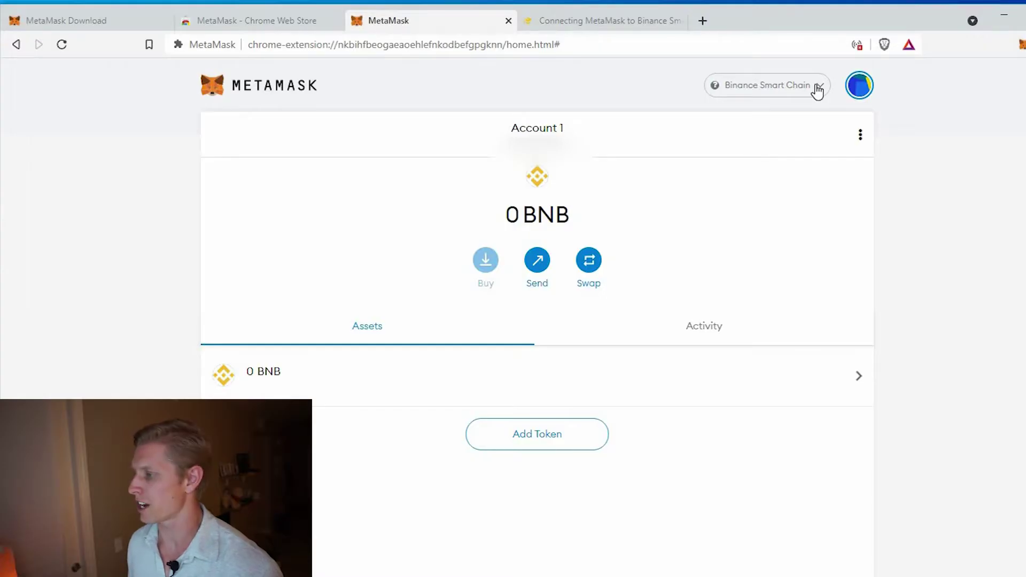
pyautogui.click(818, 89)
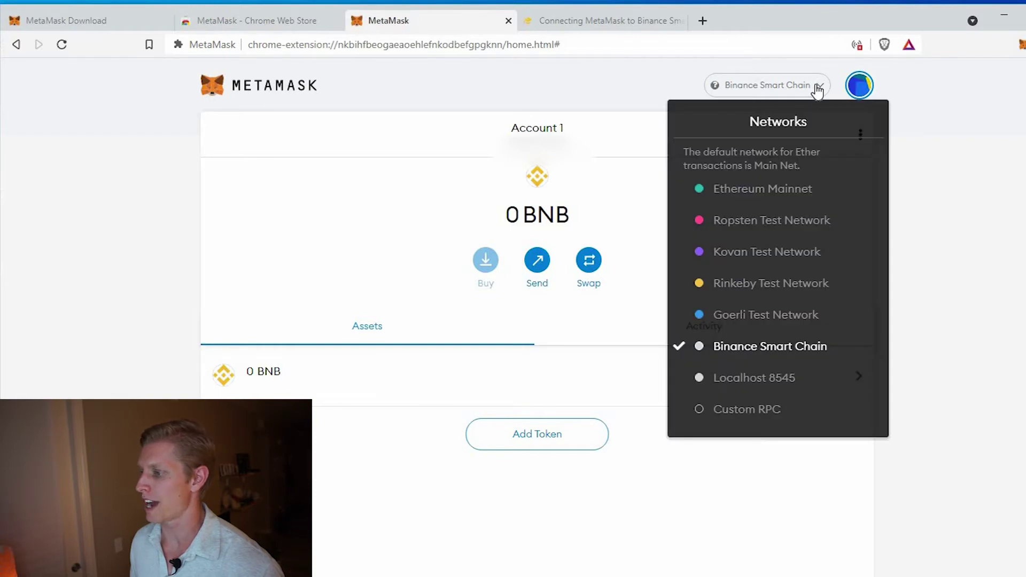
pyautogui.click(783, 193)
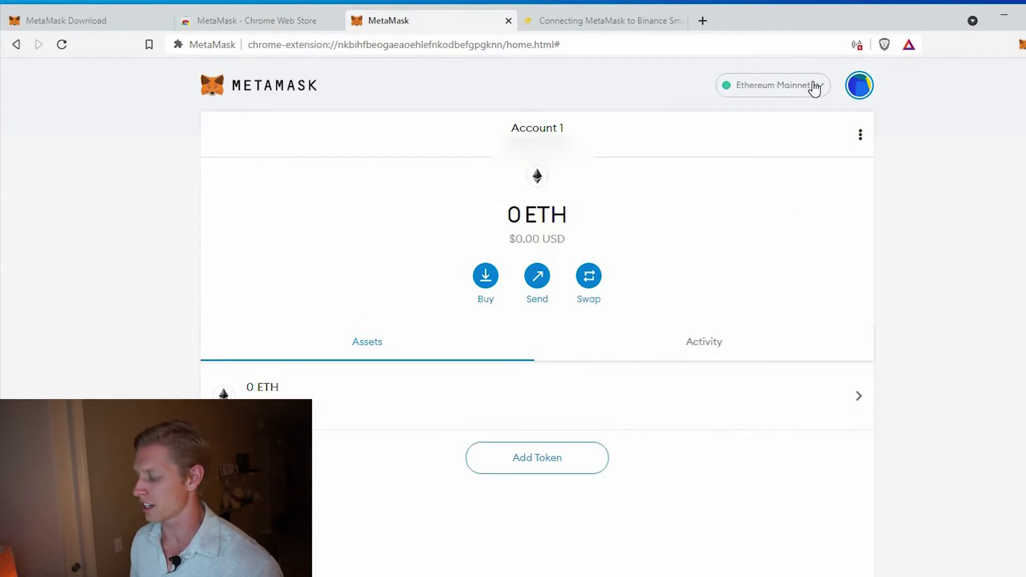
pyautogui.click(814, 87)
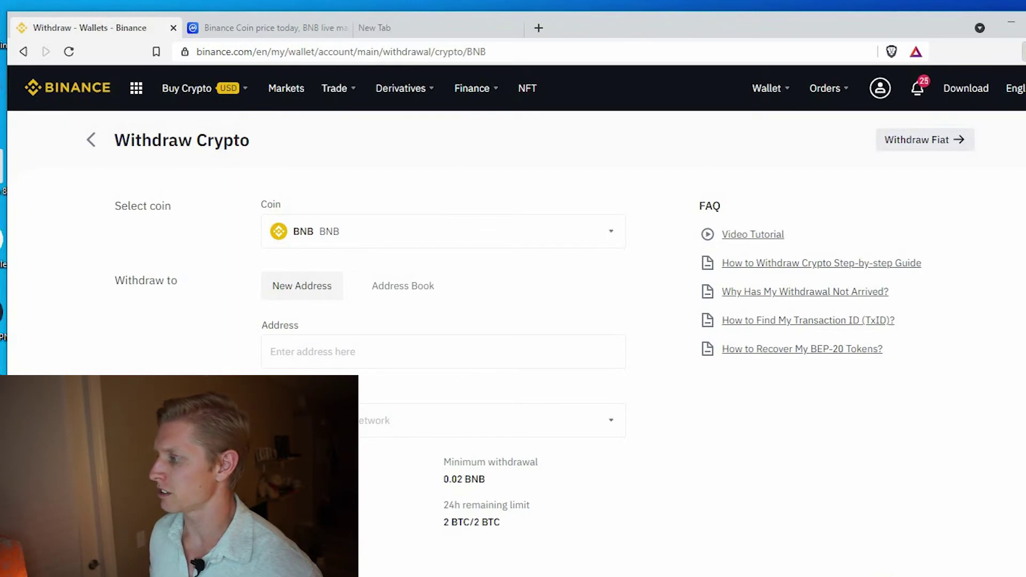
# Over the Binance page, switch the MetaMask wallet to Binance Smart Chain.
pyautogui.click(1022, 51)
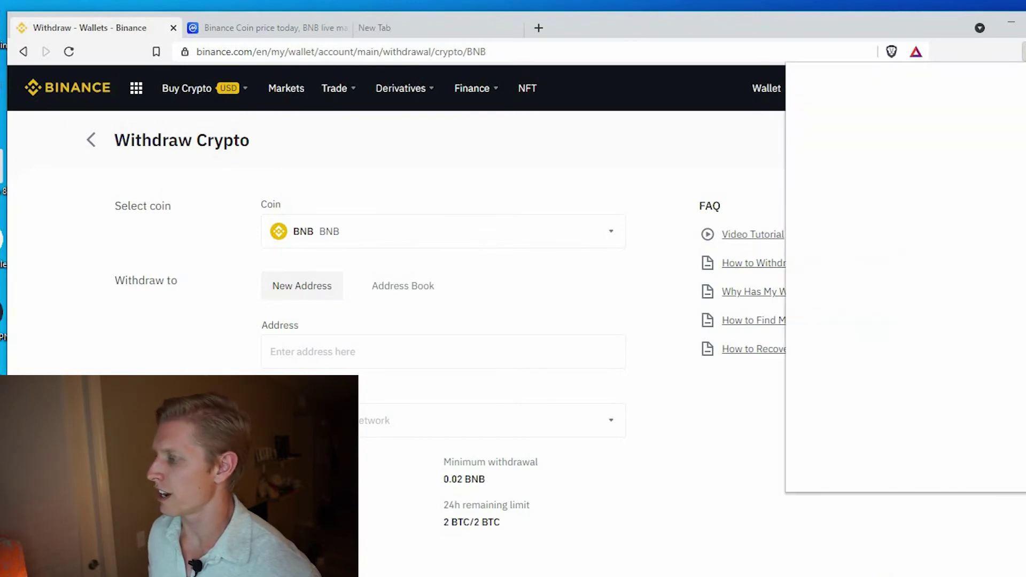
pyautogui.click(1010, 195)
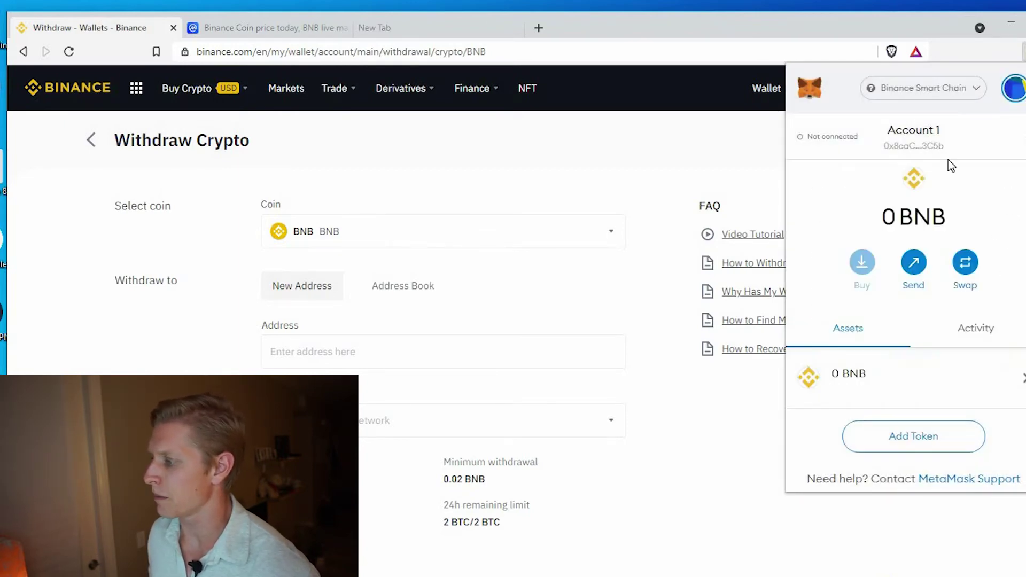
pyautogui.click(967, 89)
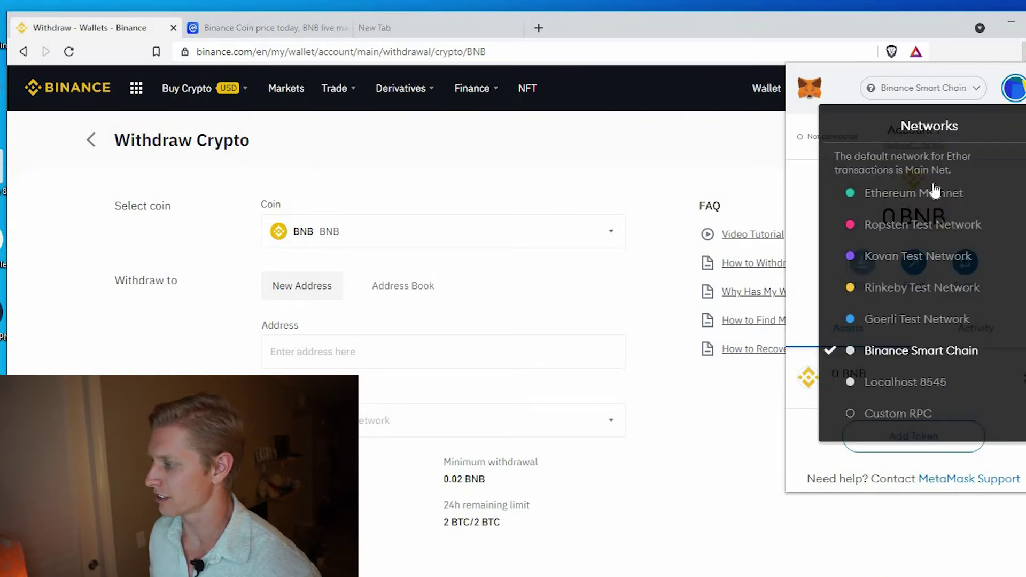
pyautogui.click(928, 192)
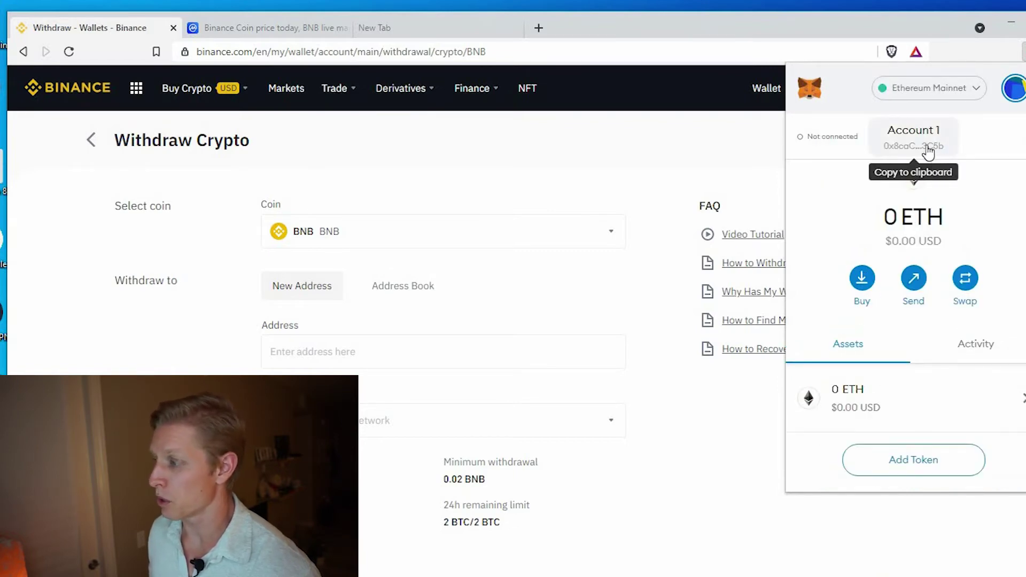
pyautogui.click(972, 90)
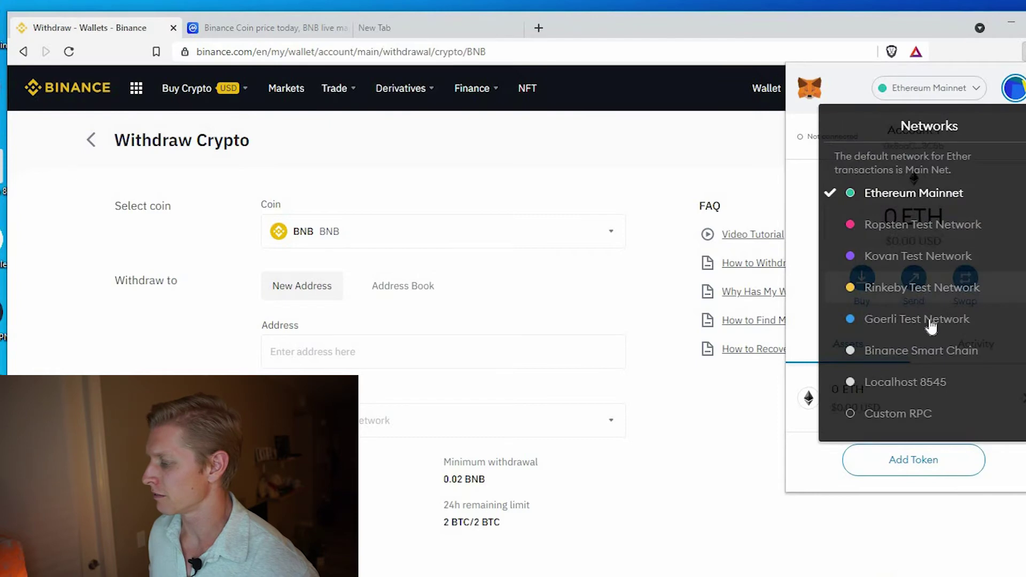
pyautogui.click(928, 349)
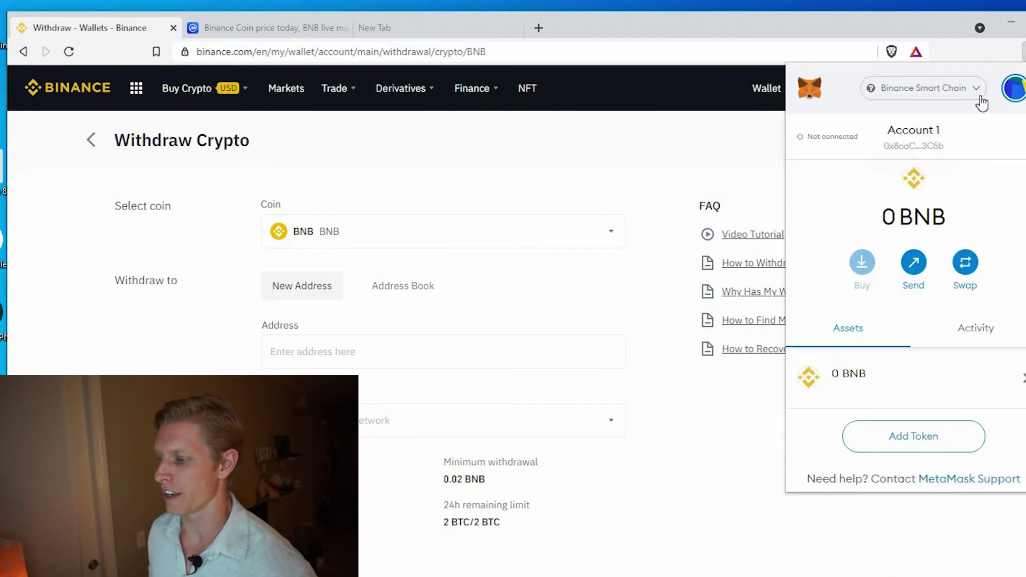
# Paste the wallet's account address as the Binance withdrawal destination and choose the BEP20 network.
pyautogui.click(611, 176)
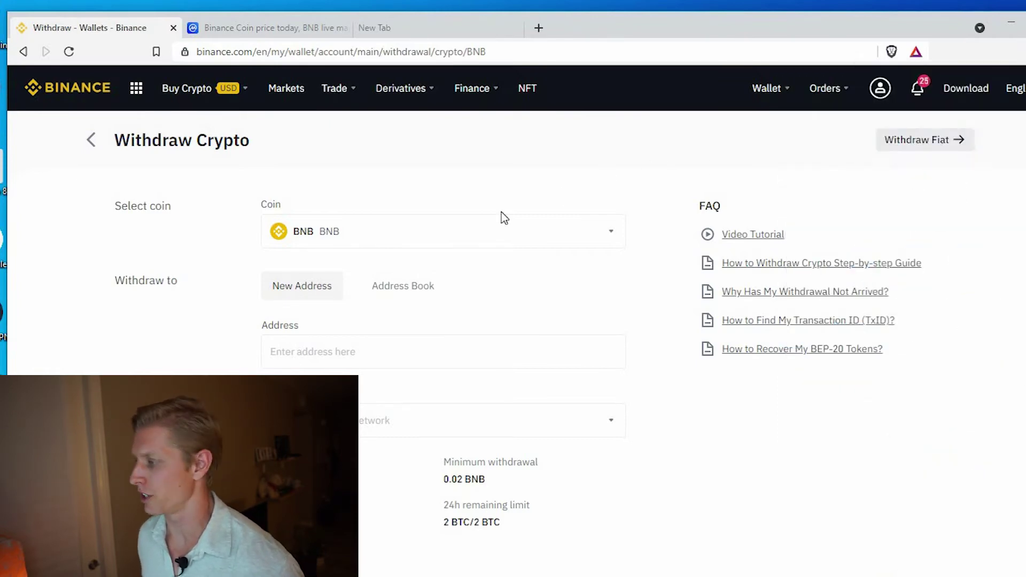
pyautogui.click(1022, 51)
pyautogui.click(914, 136)
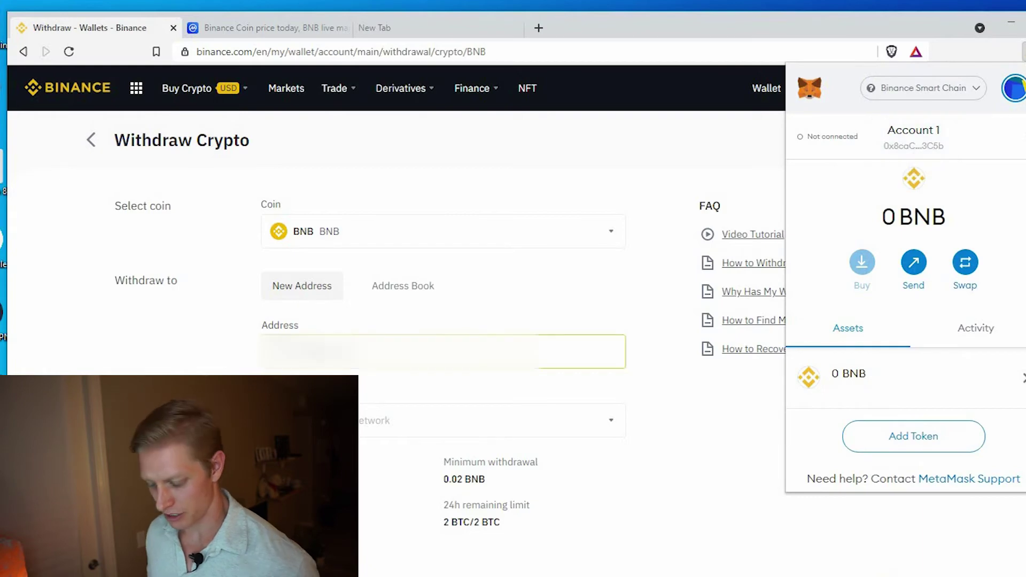
pyautogui.press('Escape')
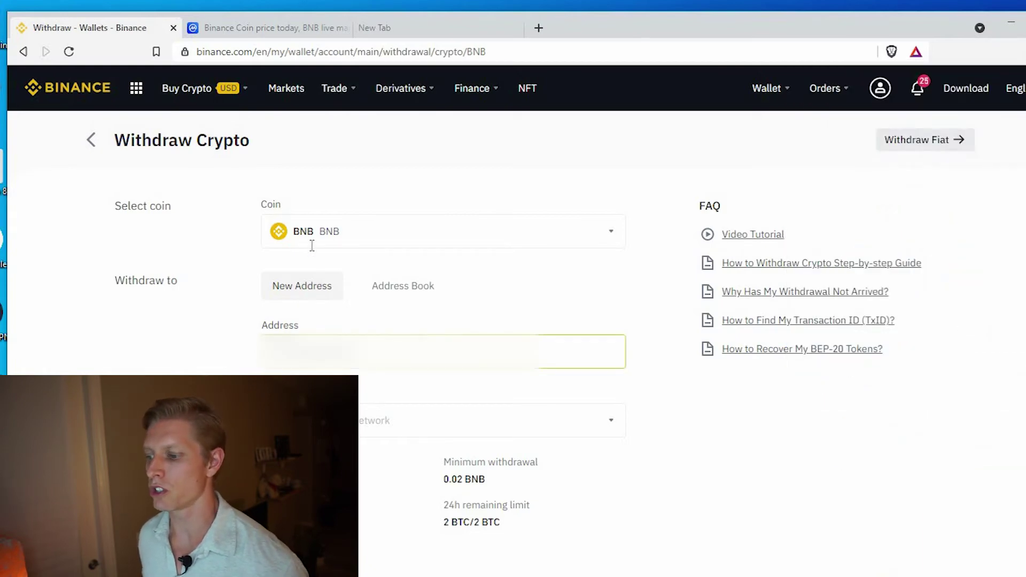
pyautogui.hotkey('ctrl', 'v')
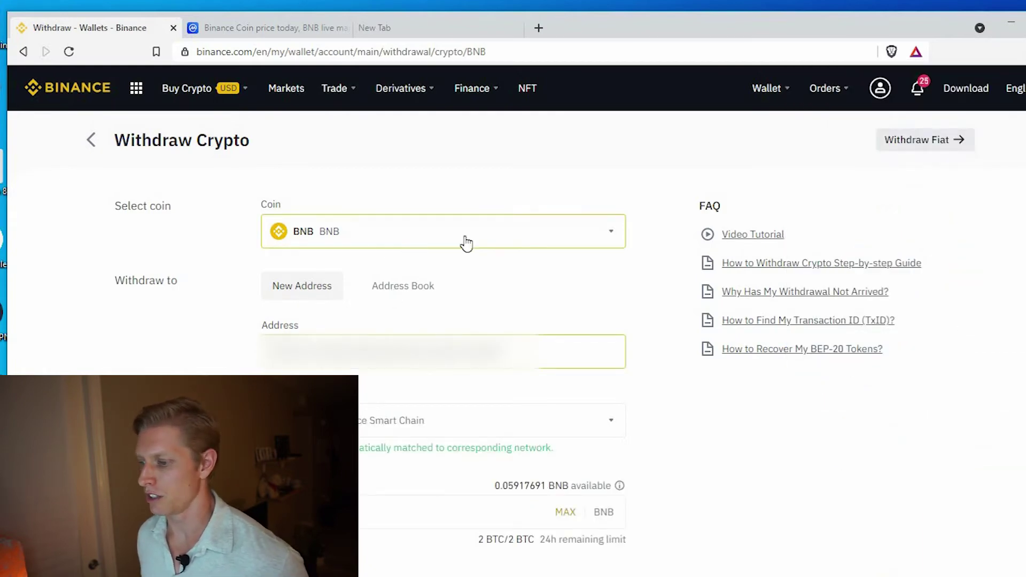
pyautogui.click(586, 420)
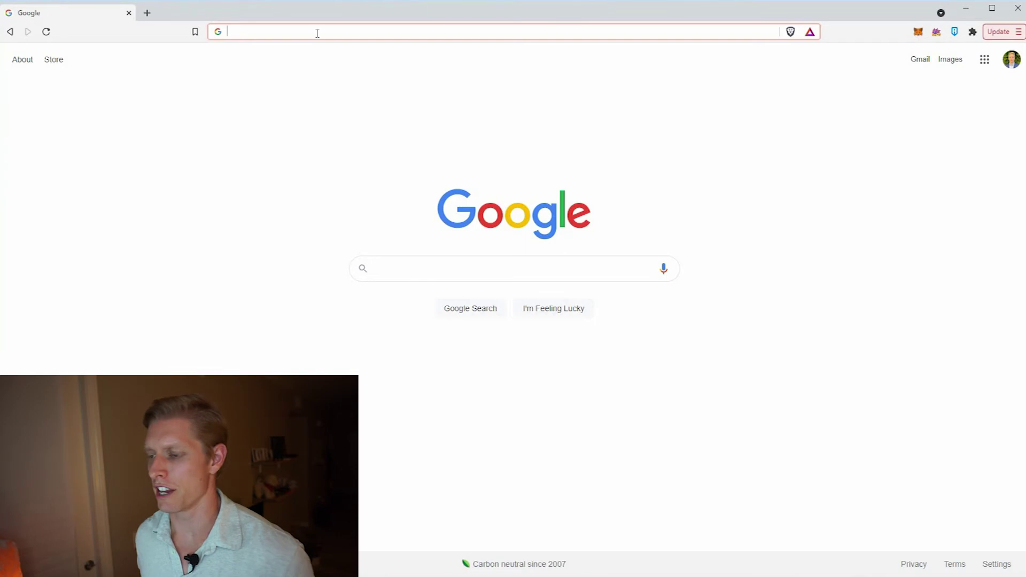
# Load pancakeswap.finance, allow the Binance Smart Chain switch, confirm 0.6565 BNB, and open Trade > Exchange.
pyautogui.write('pancakeswap.finance')
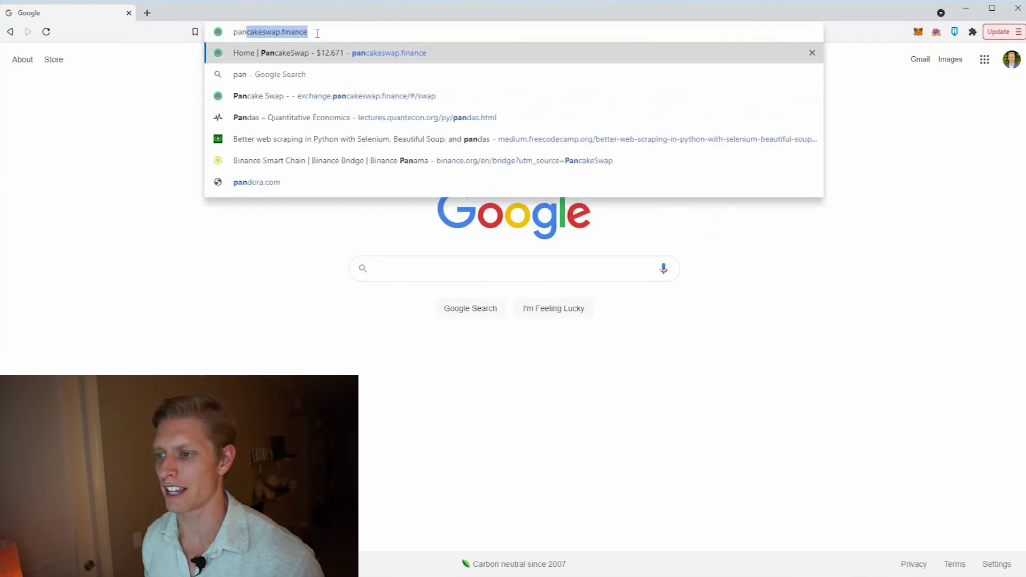
pyautogui.press('Return')
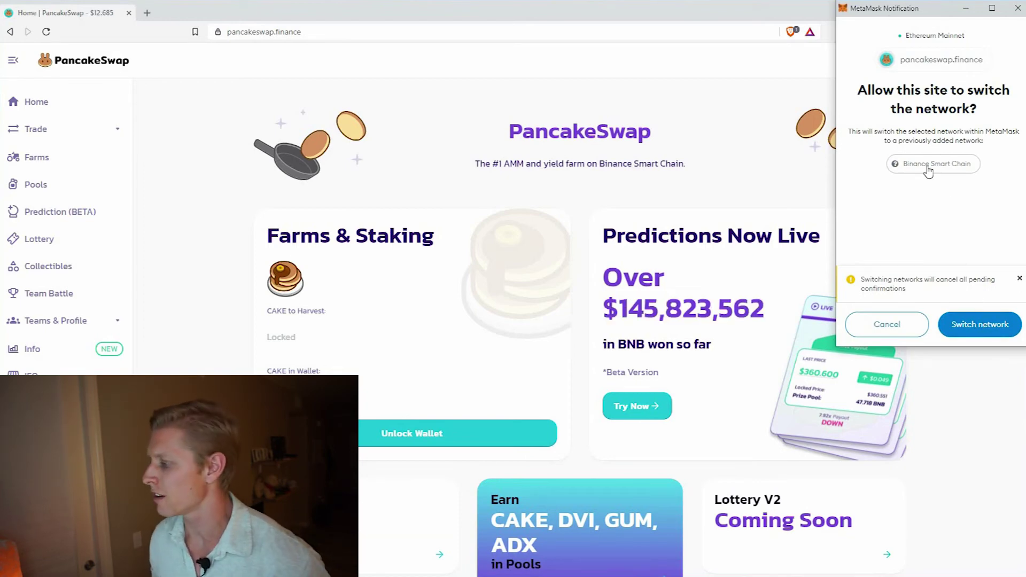
pyautogui.click(972, 325)
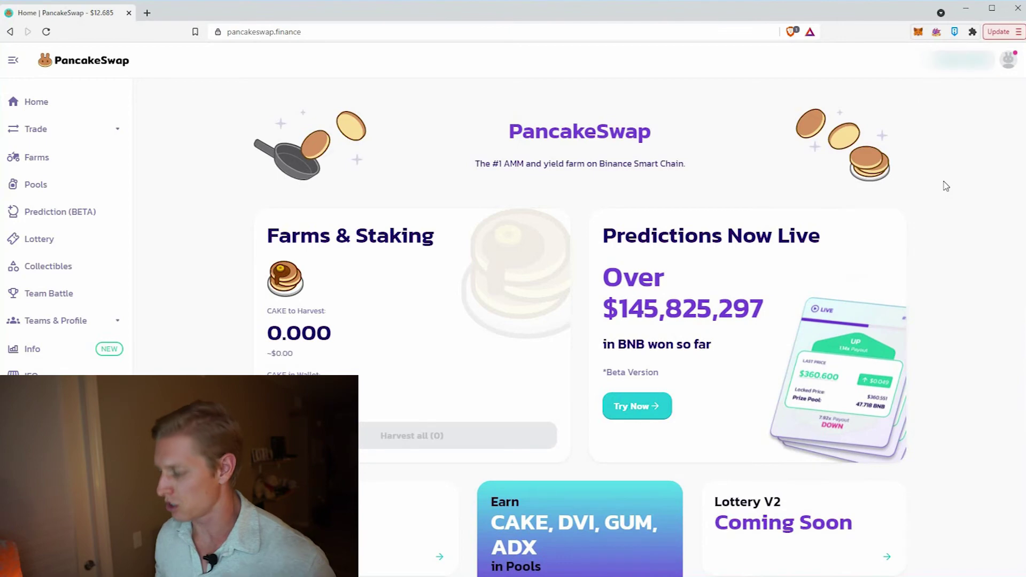
pyautogui.click(919, 32)
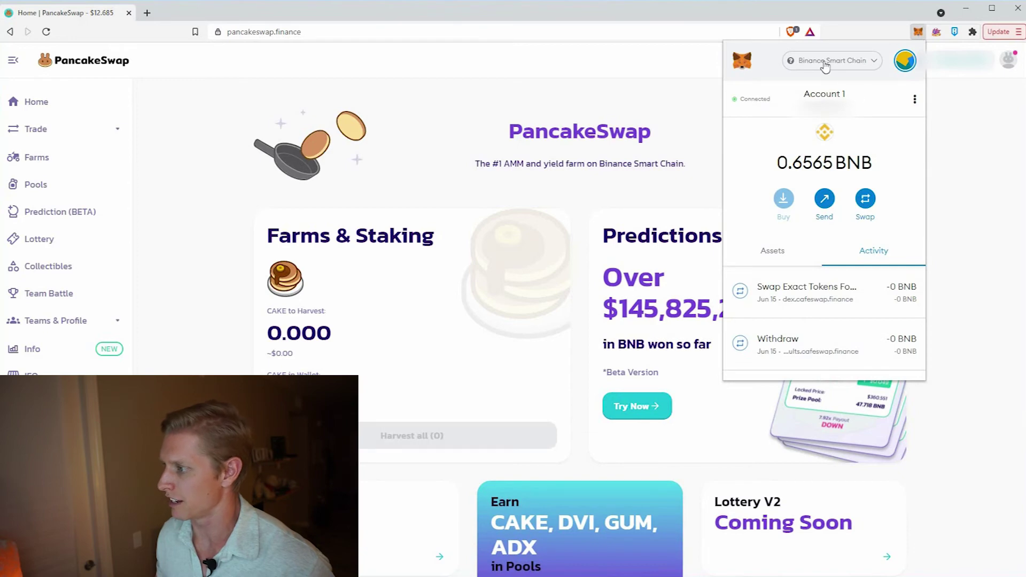
pyautogui.click(948, 127)
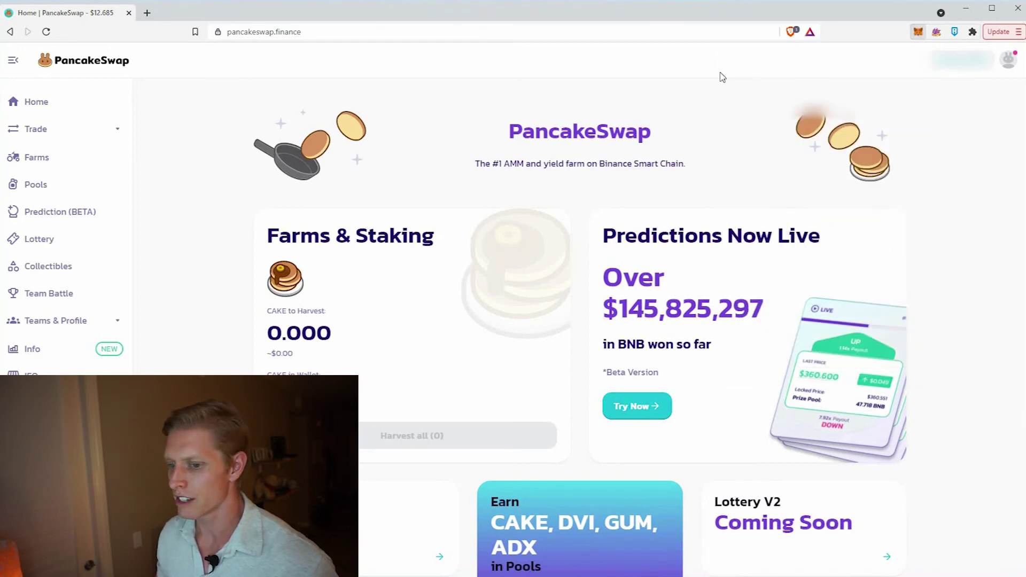
pyautogui.click(37, 131)
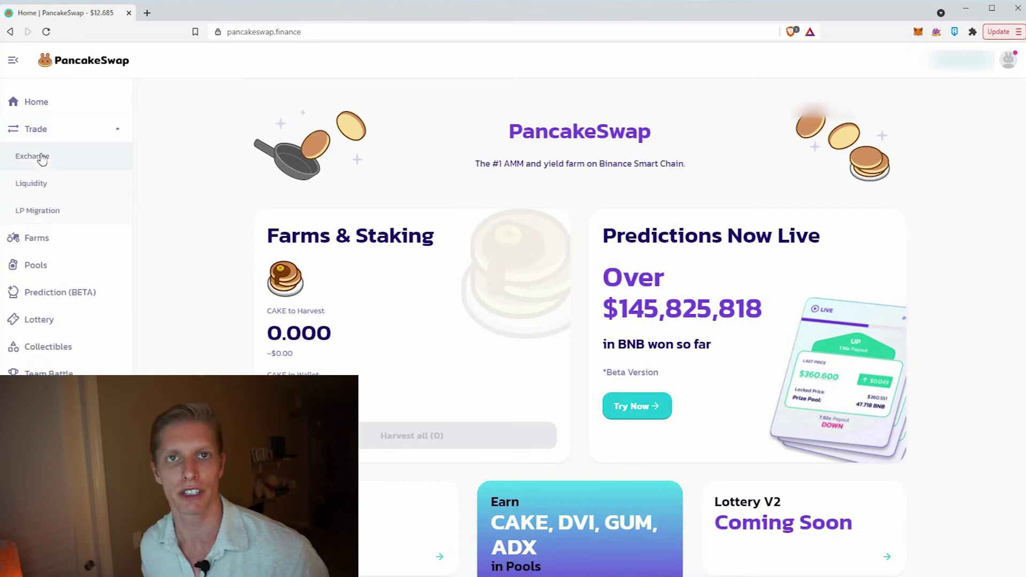
pyautogui.click(41, 156)
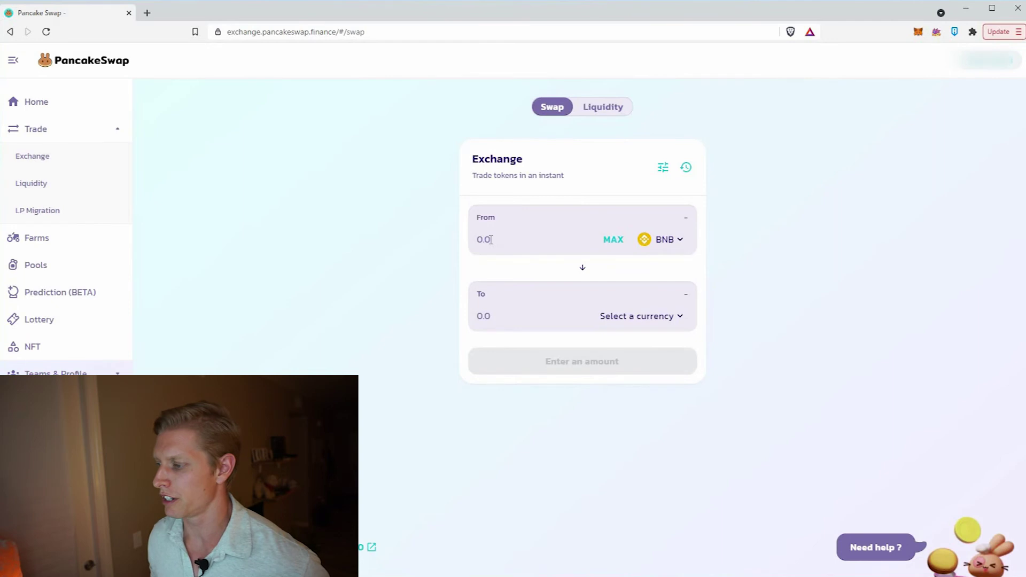
# Swap the maximum 0.64649484091874748 BNB for SAFEMOON, about 61402600 tokens, and submit the swap.
pyautogui.click(625, 321)
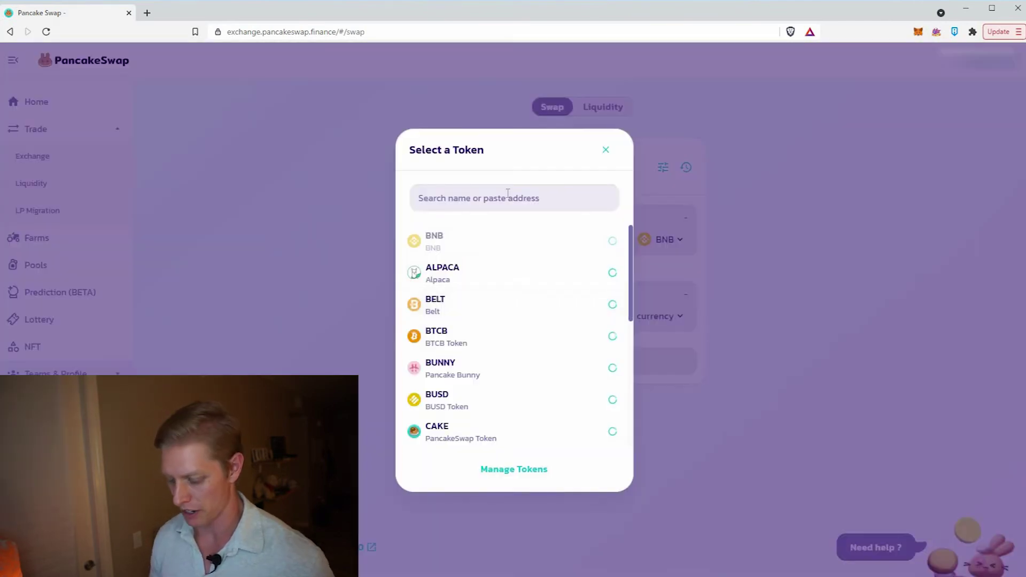
pyautogui.click(508, 193)
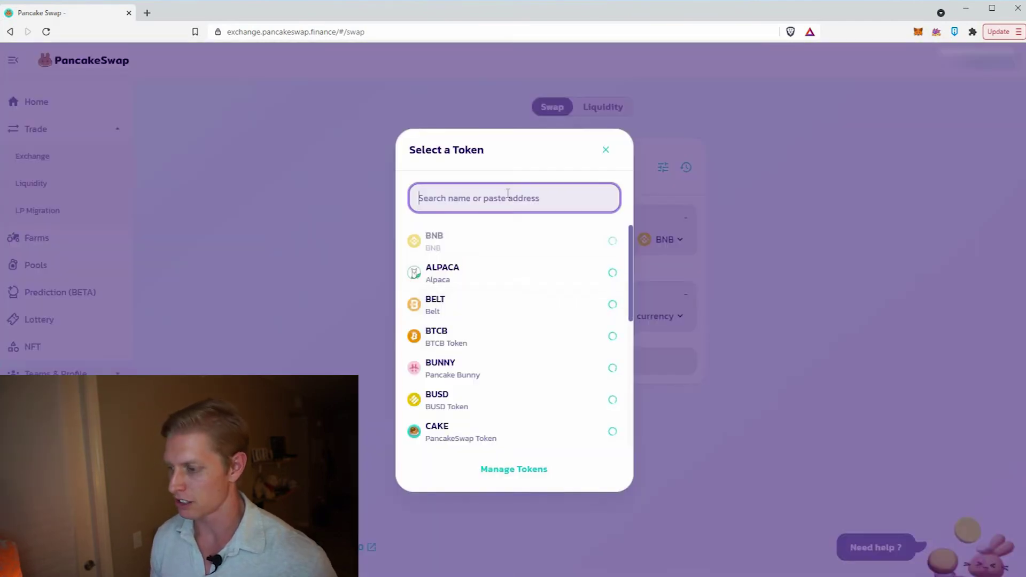
pyautogui.write('safemoon')
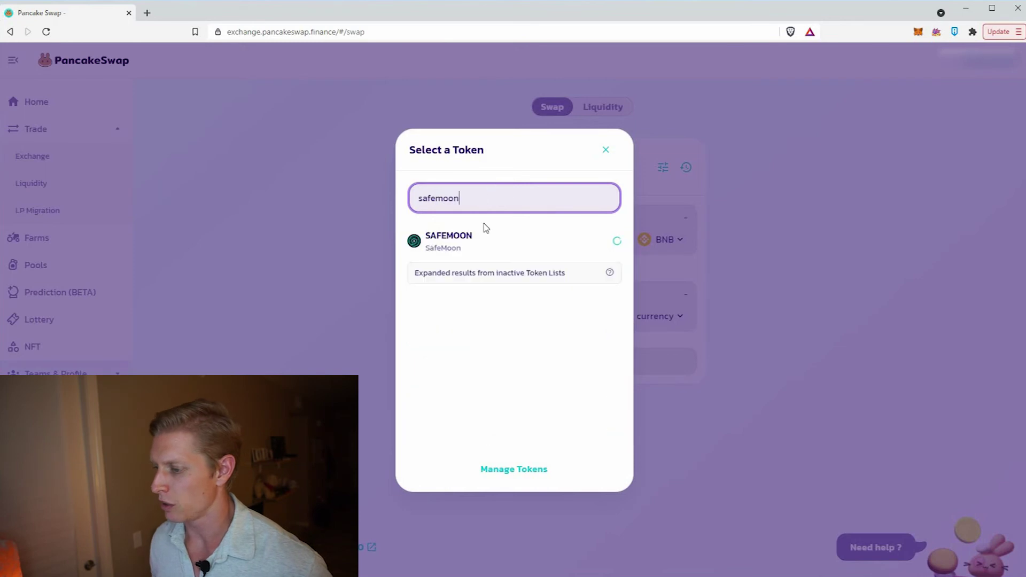
pyautogui.click(468, 239)
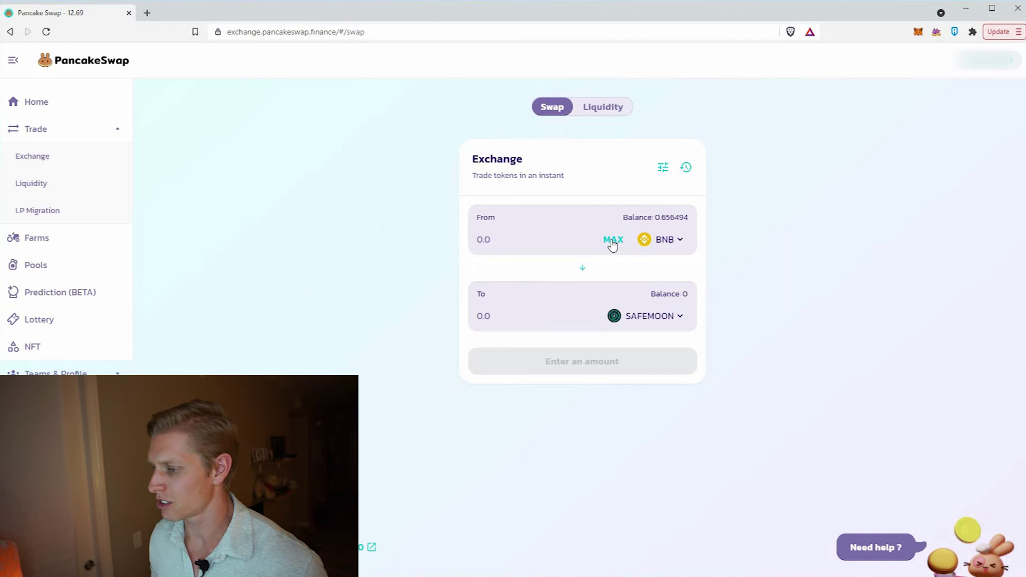
pyautogui.click(614, 239)
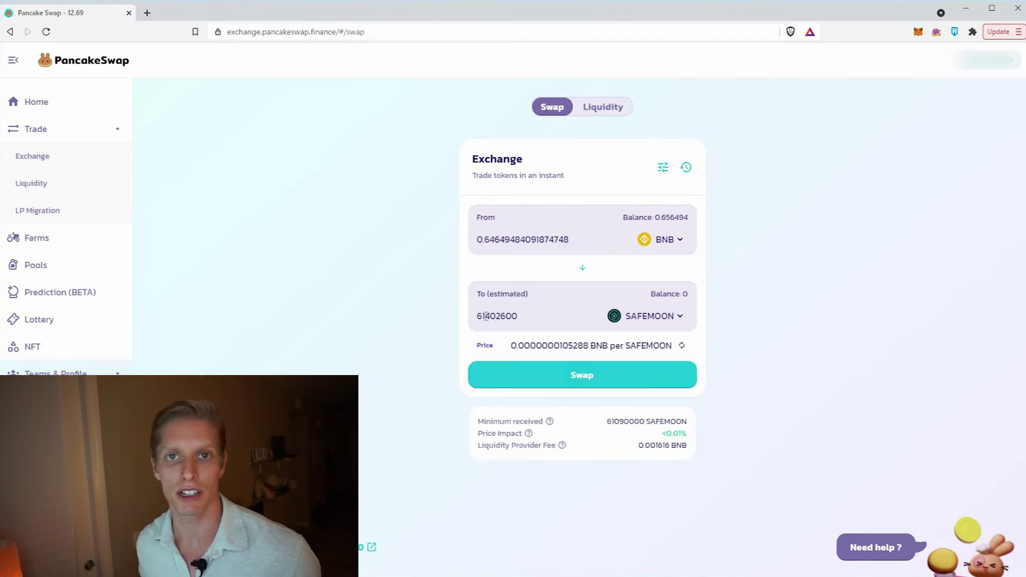
pyautogui.click(575, 377)
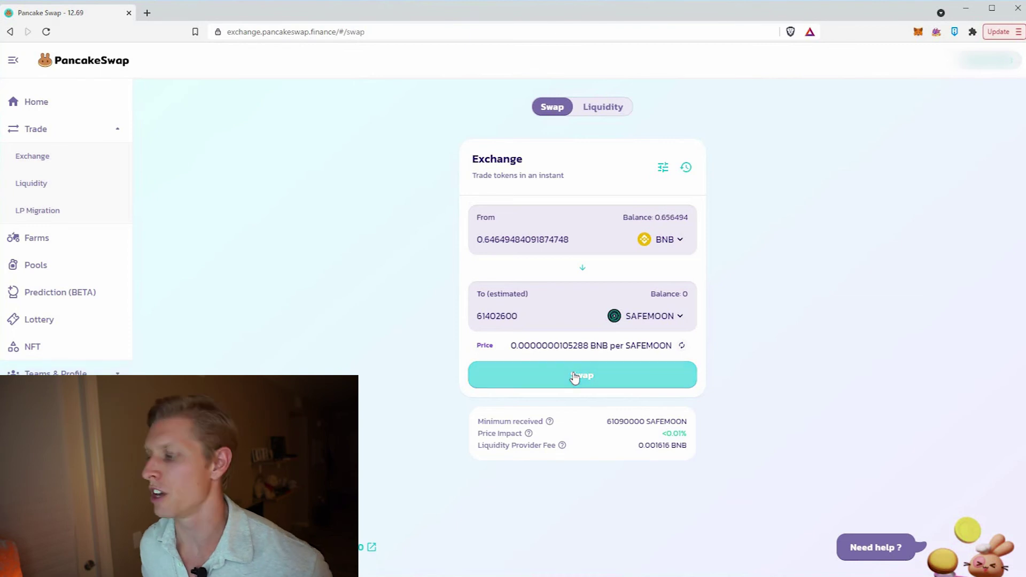